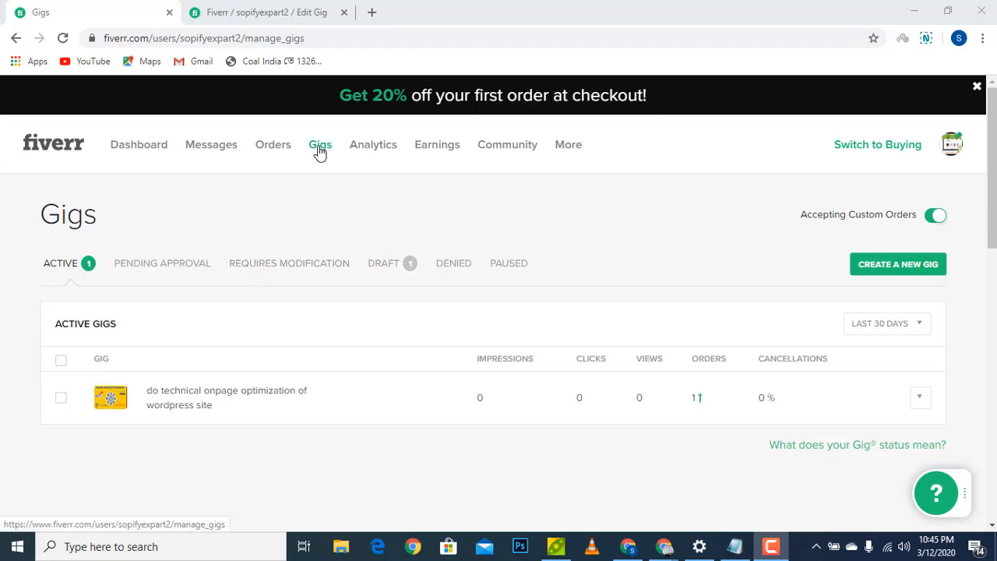
Start creating a new gig and bring up the already open Edit Gig page of the existing gig
left_click(886, 269)
left_click(303, 17)
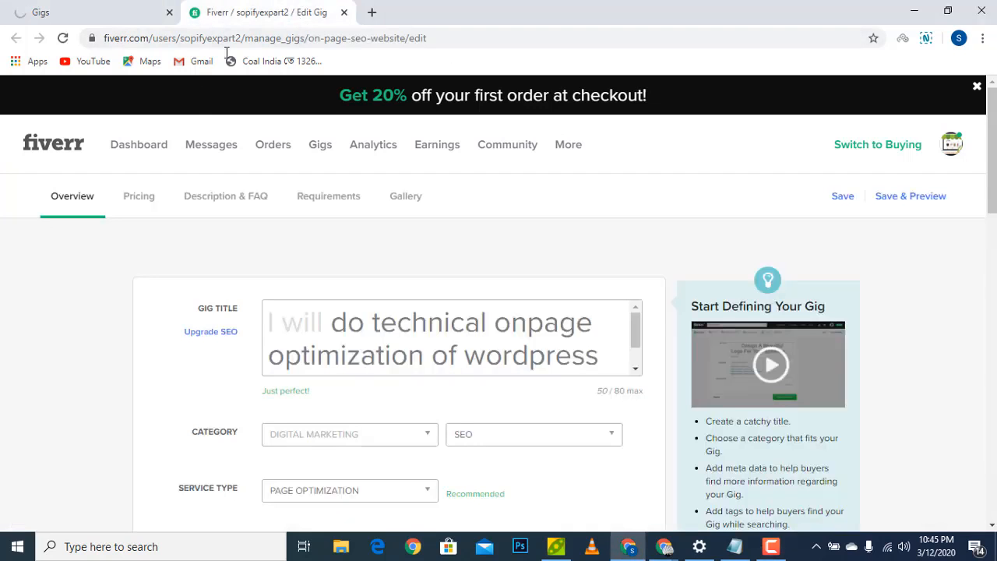
Examine the gig's Overview page, covering the title, category, service type, metadata and search tags
scroll(381, 235, "down", 1)
scroll(381, 260, "down", 1)
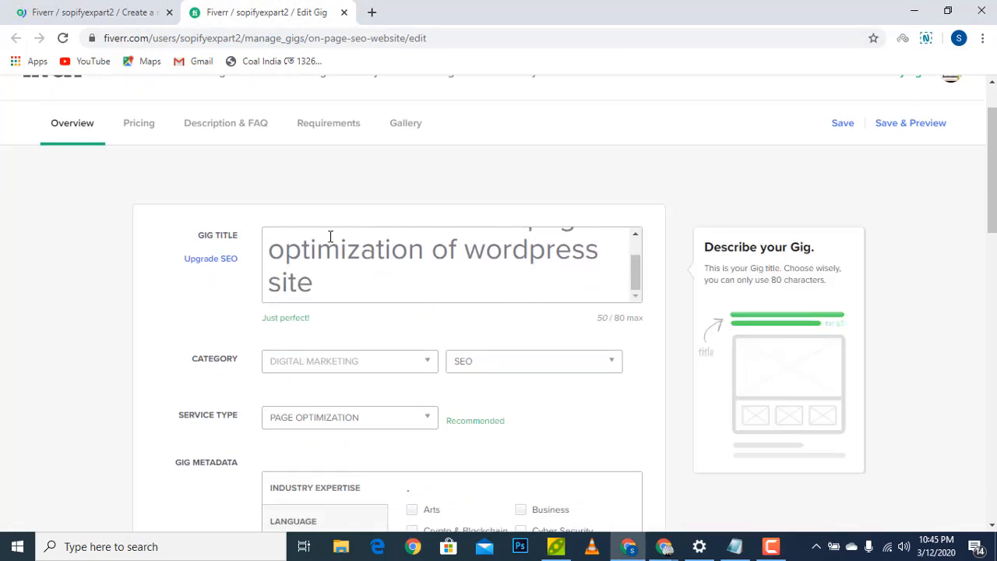
scroll(142, 165, "up", 1)
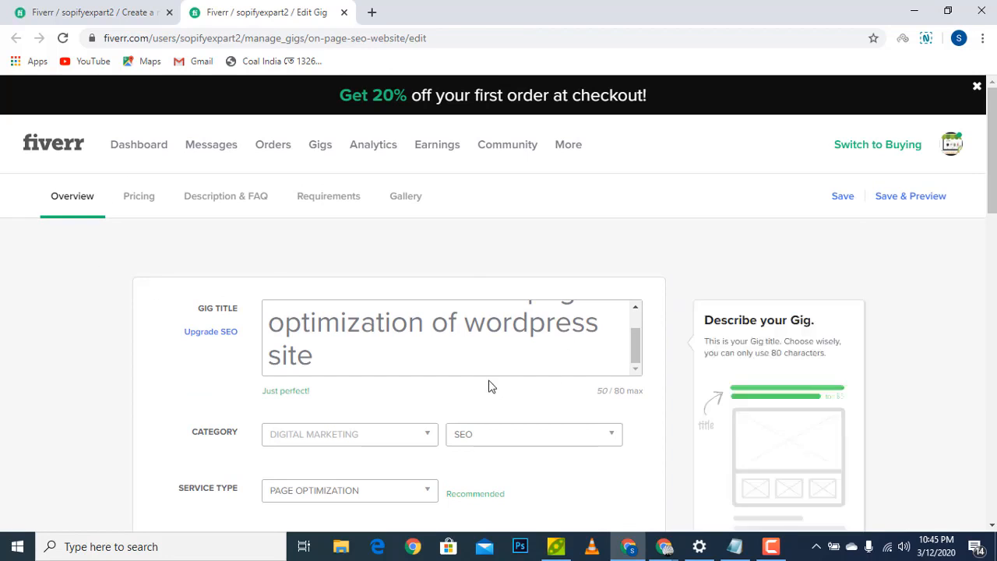
scroll(382, 343, "up", 1)
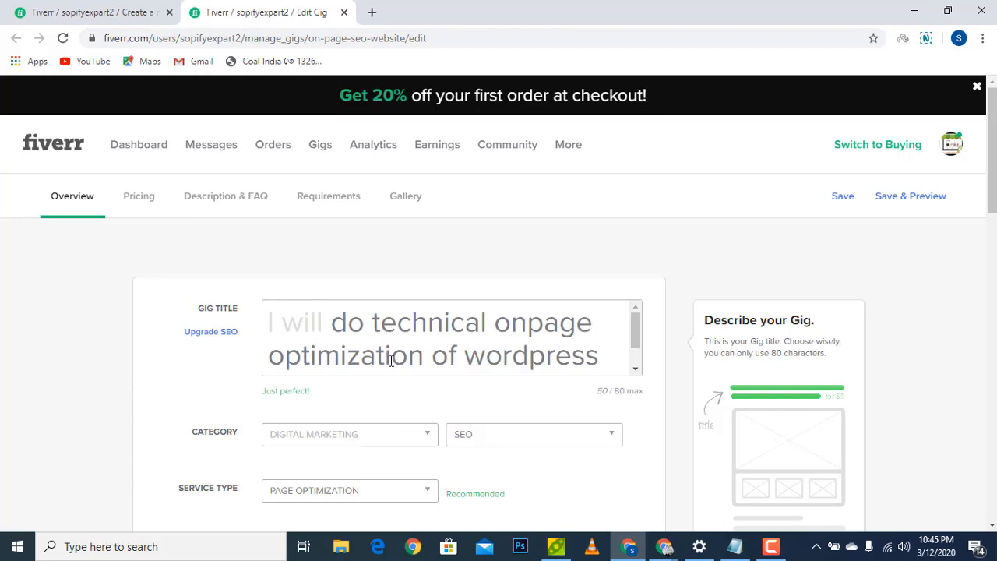
scroll(391, 360, "down", 1)
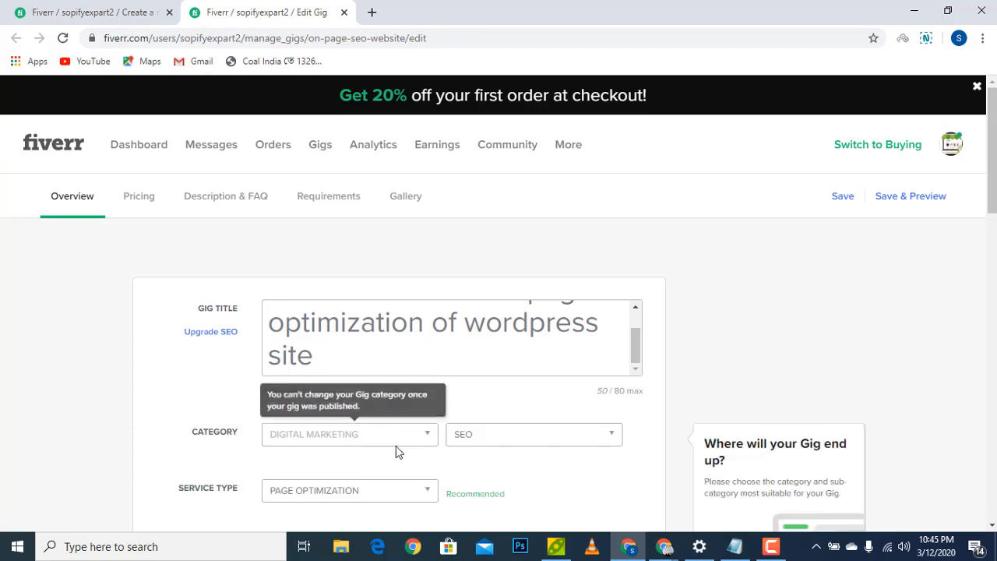
scroll(429, 439, "down", 1)
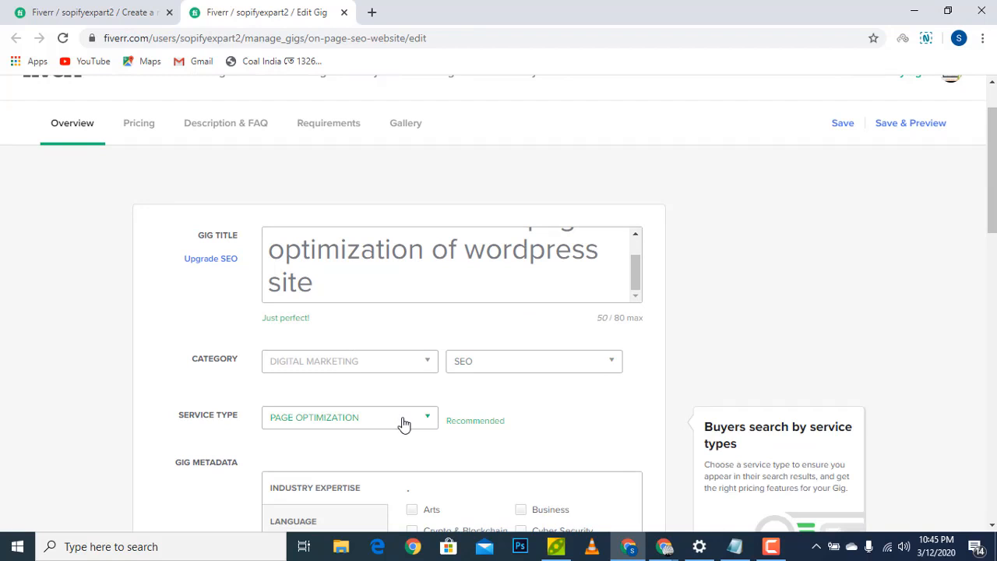
scroll(398, 421, "down", 1)
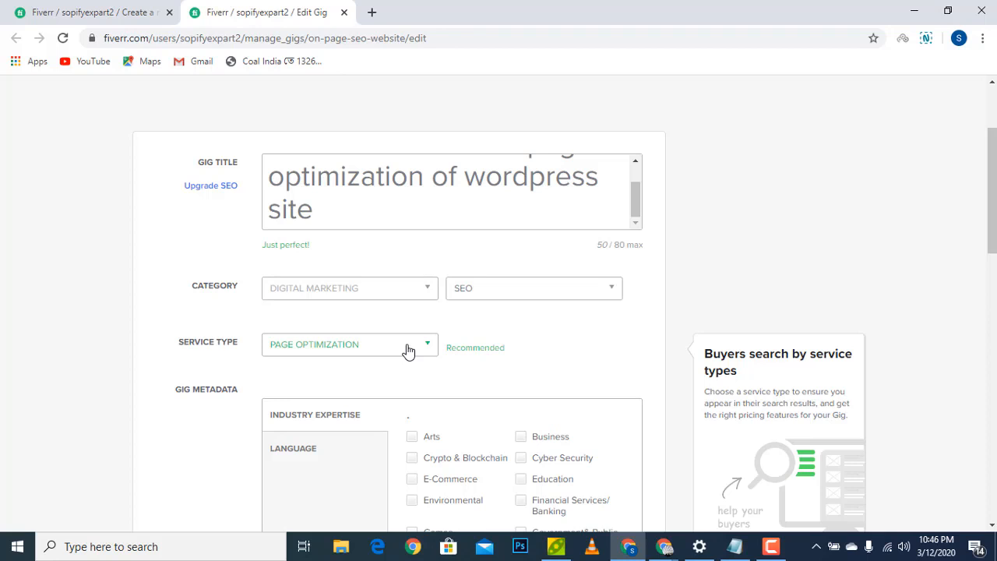
scroll(406, 350, "down", 7)
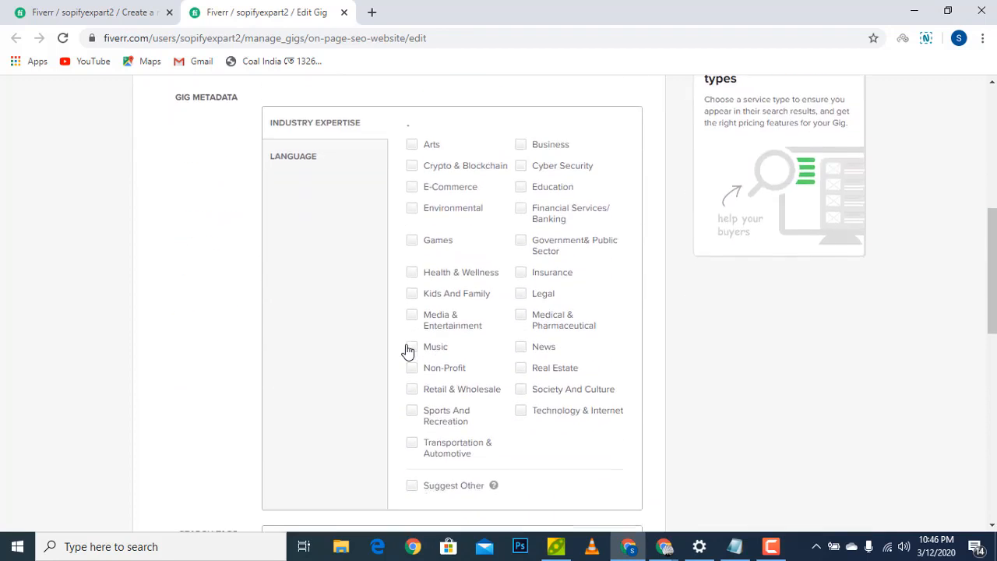
scroll(406, 349, "down", 1)
left_click(301, 246)
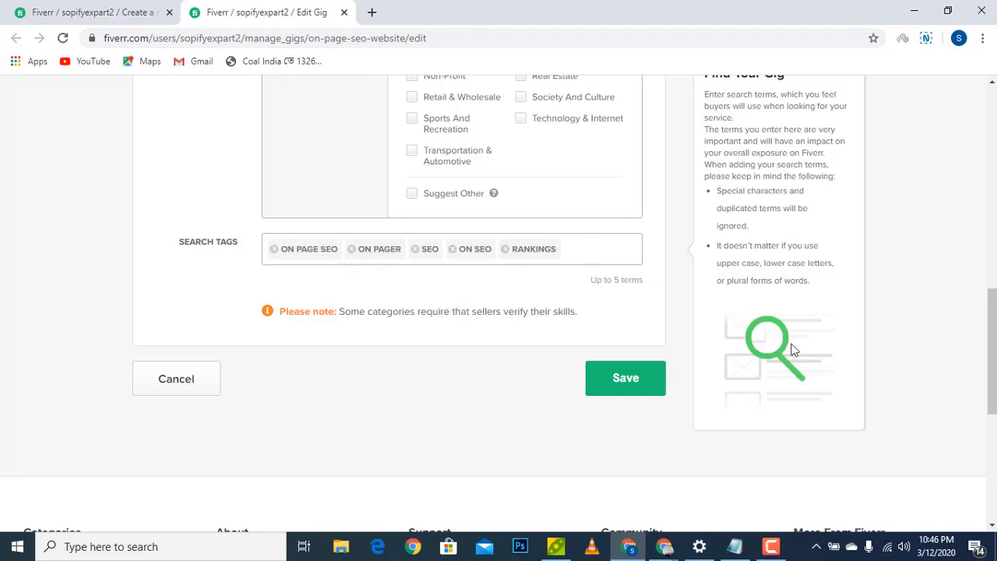
Save the gig's Overview page
left_click(637, 379)
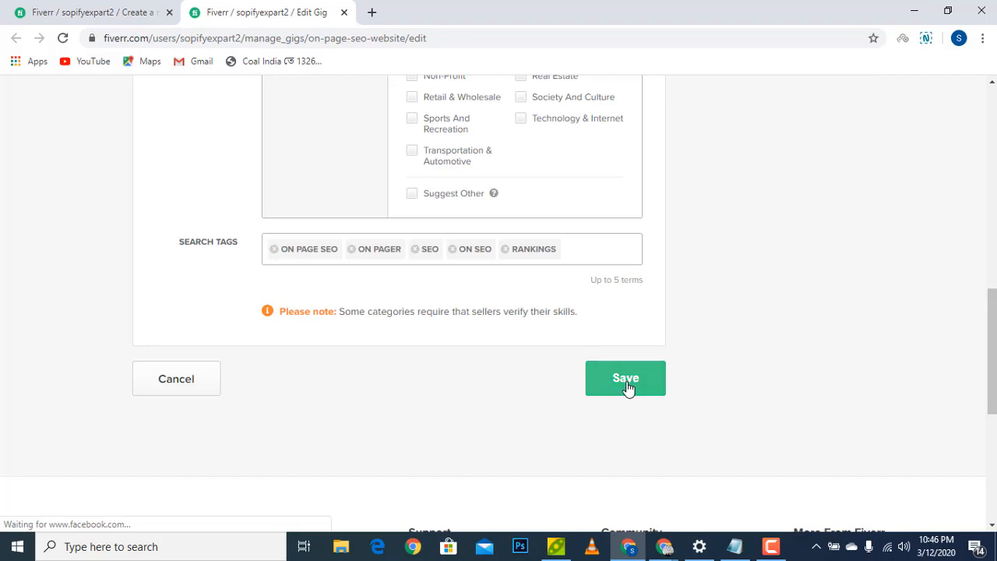
scroll(620, 366, "up", 5)
scroll(616, 343, "down", 10)
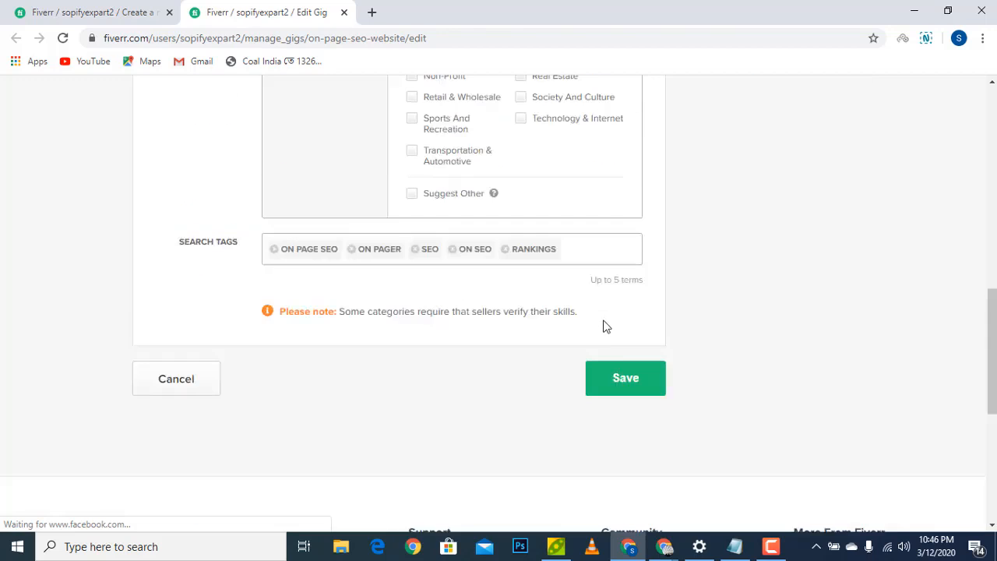
left_click(627, 379)
Review the Basic package's scope, delivery time, price and gig extras on the Pricing page, and save the page
scroll(374, 201, "up", 5)
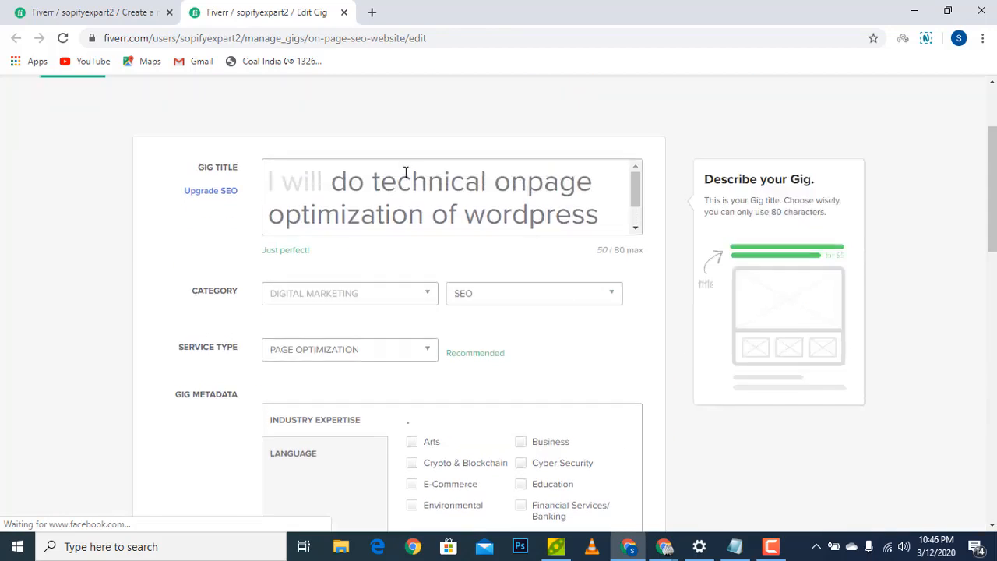
left_click(141, 201)
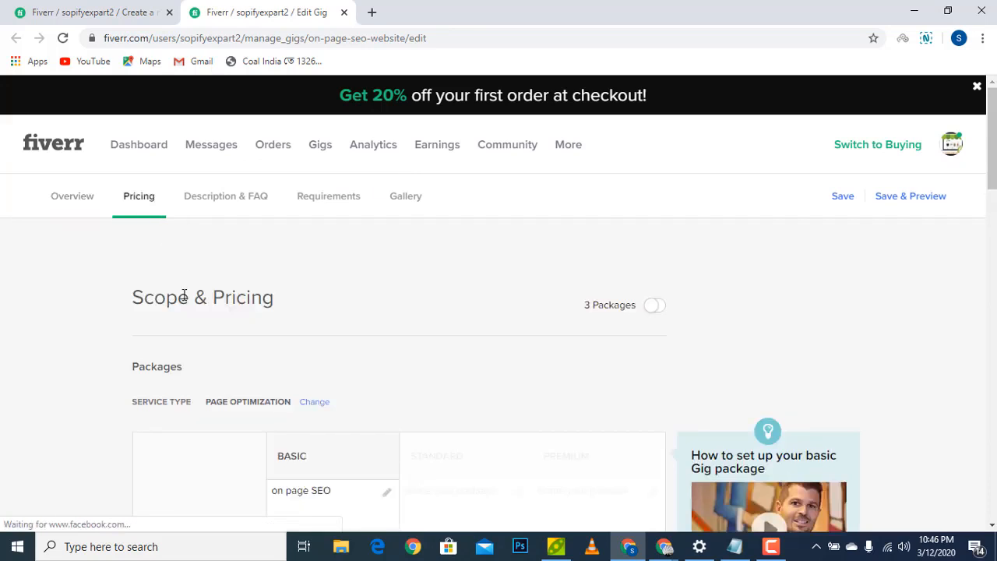
scroll(267, 338, "down", 2)
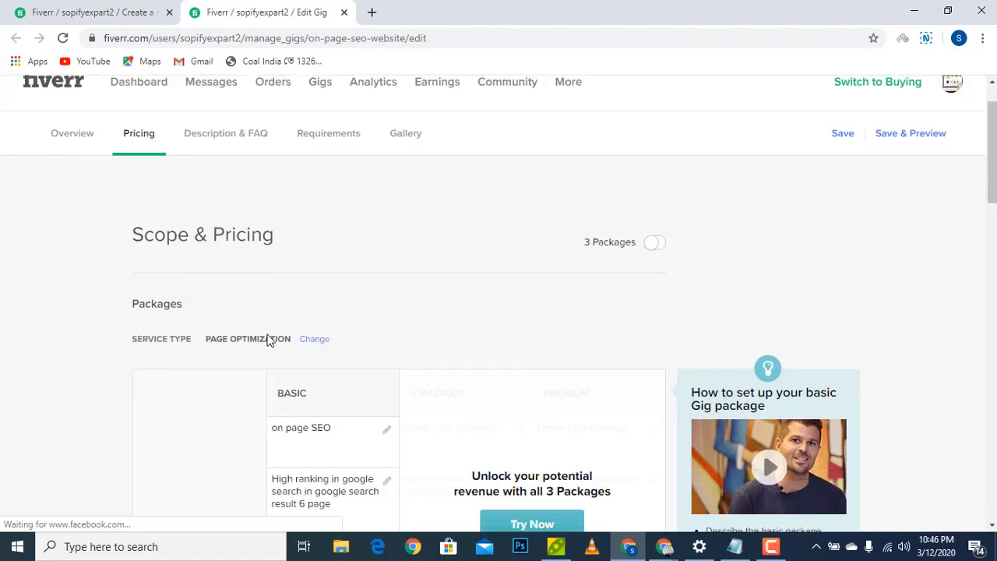
scroll(267, 341, "down", 1)
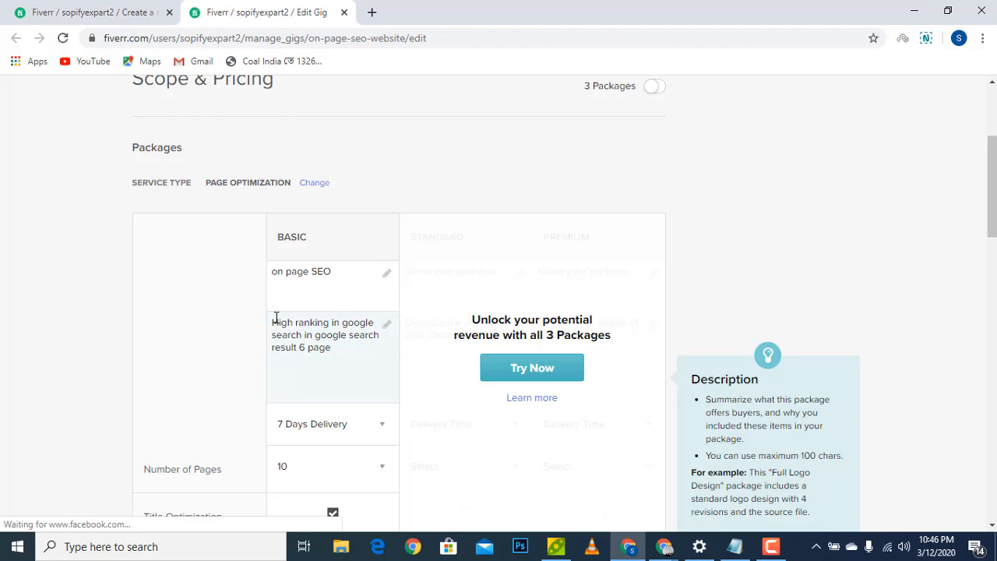
scroll(276, 328, "down", 1)
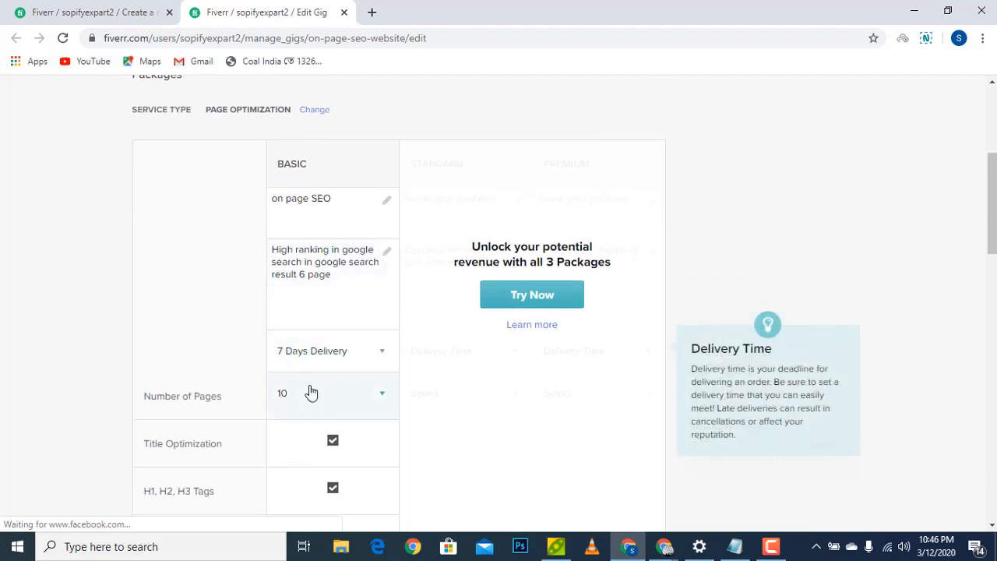
scroll(240, 328, "down", 1)
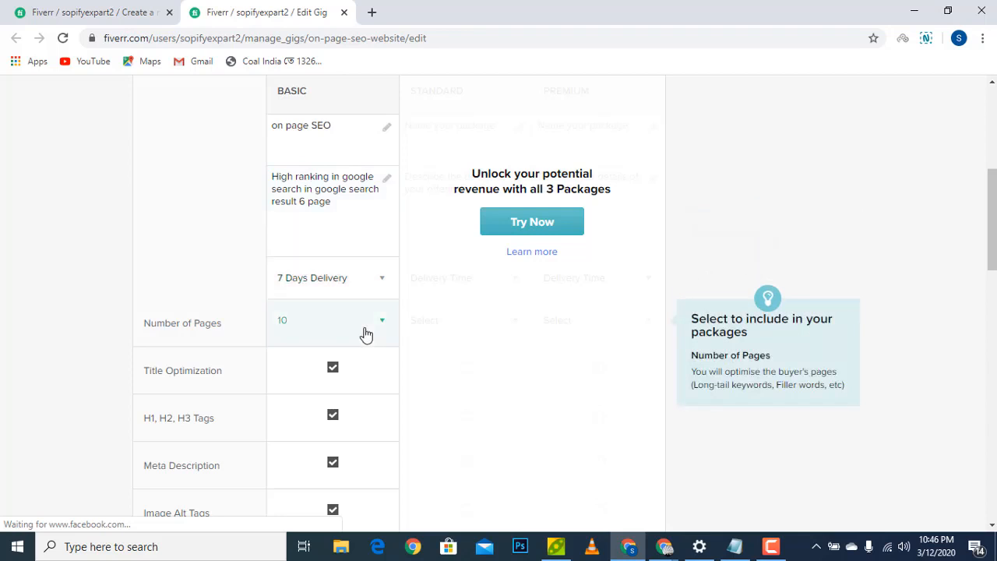
scroll(366, 335, "down", 1)
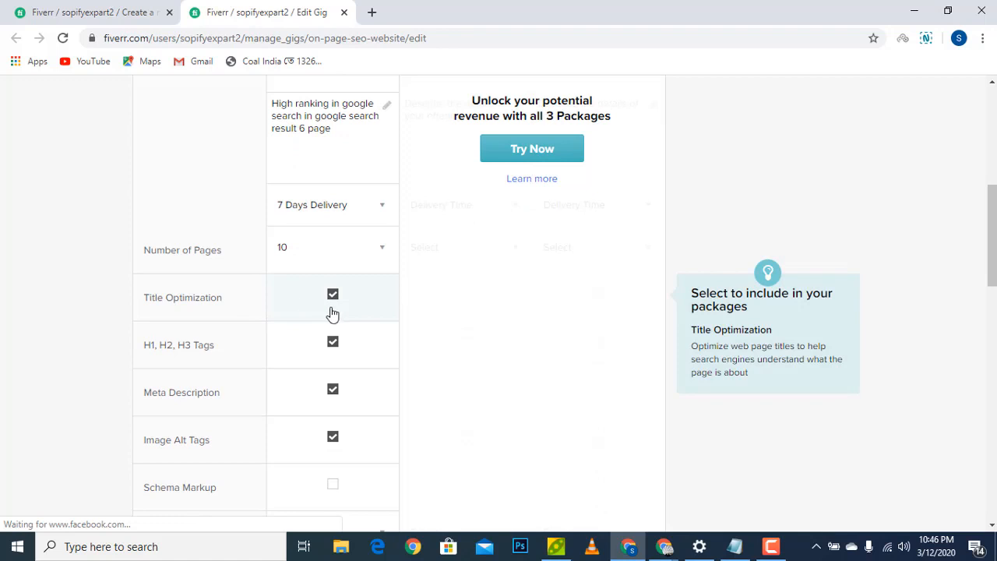
scroll(325, 350, "down", 1)
scroll(323, 344, "down", 1)
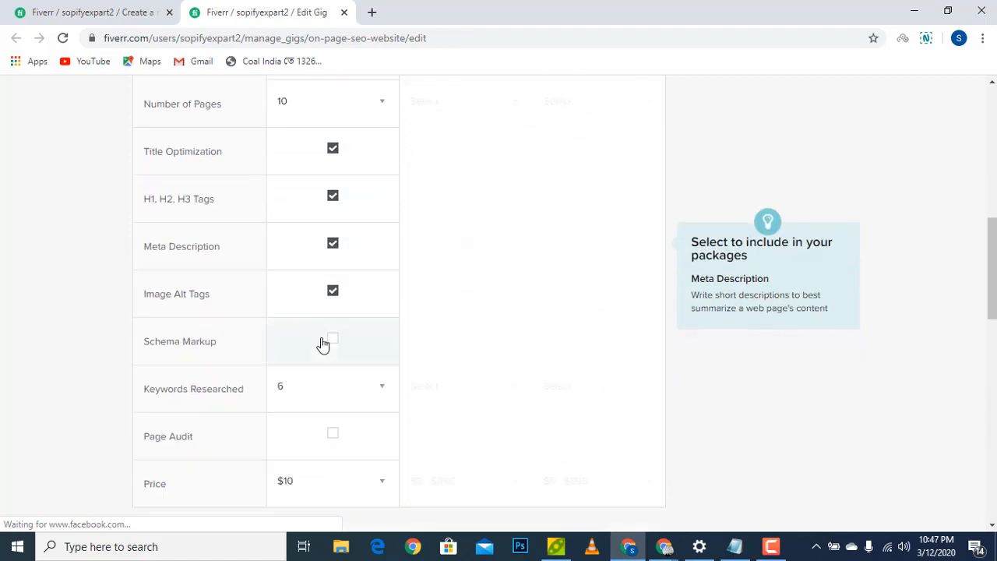
scroll(324, 344, "down", 6)
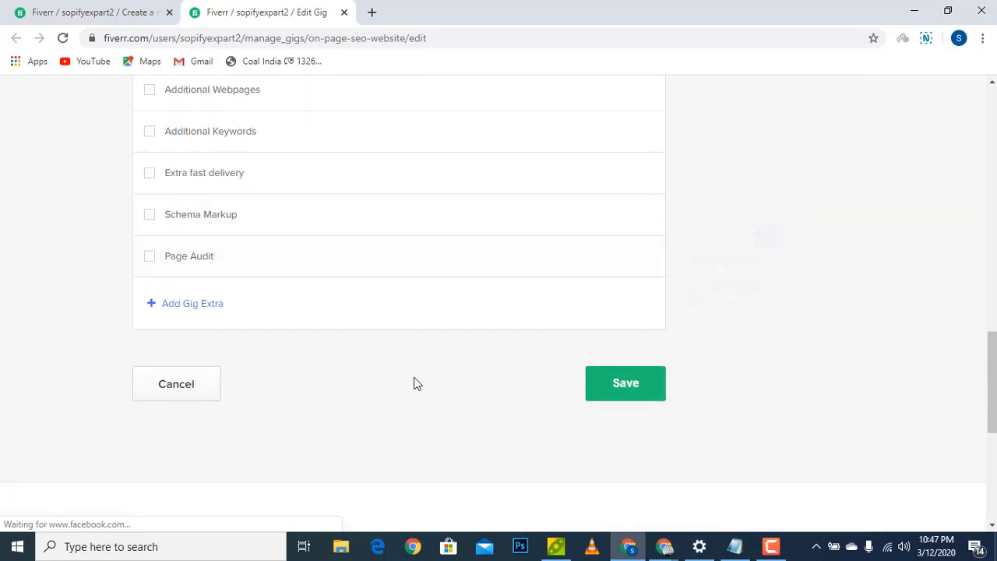
left_click(612, 380)
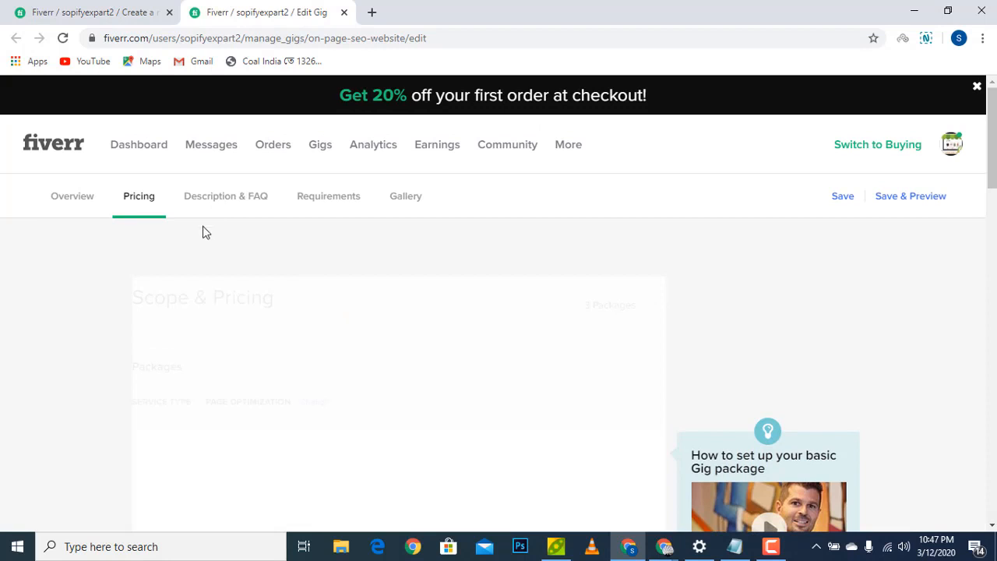
Read through the gig's full text and FAQ section on the Description & FAQ page, and save the page
left_click(220, 204)
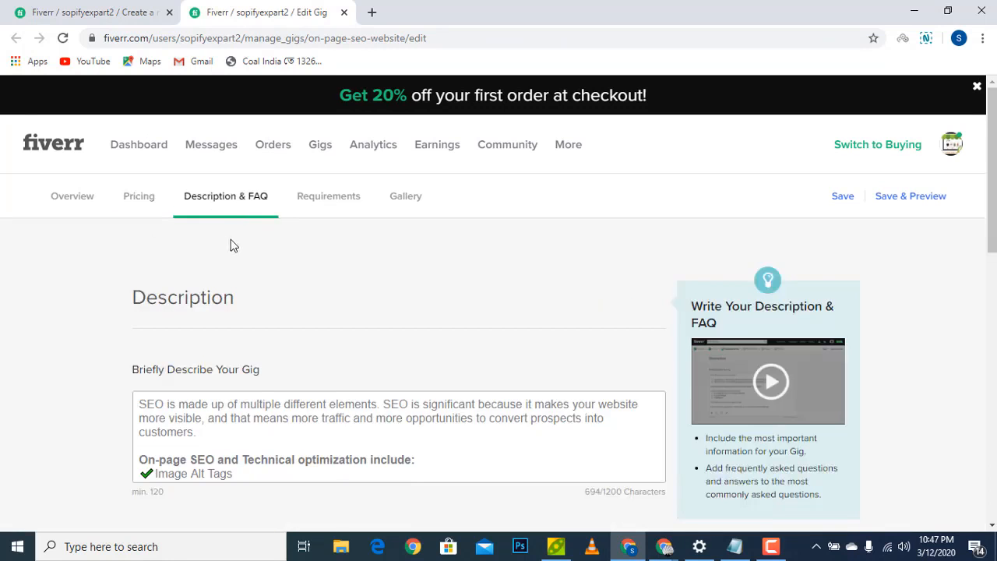
scroll(286, 271, "down", 3)
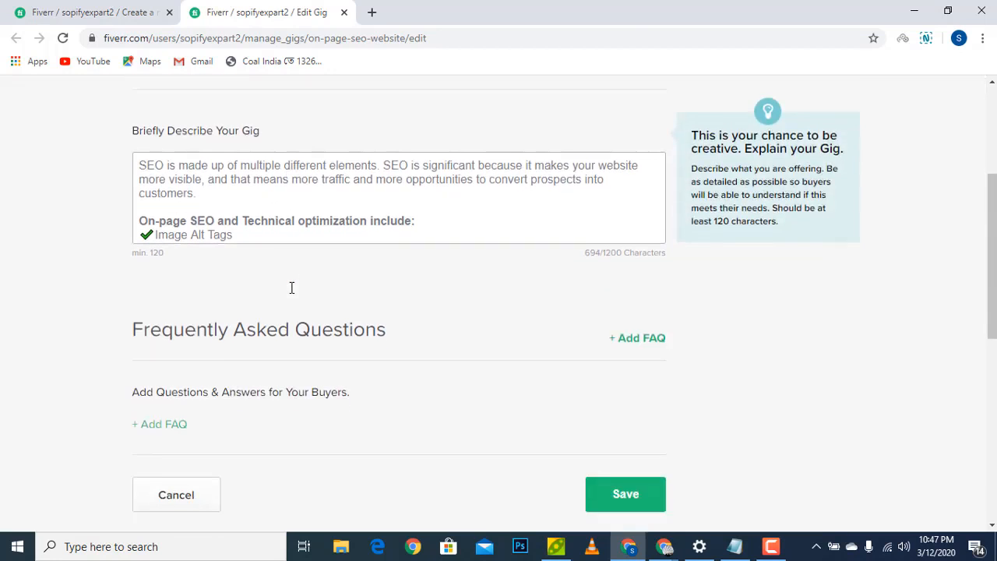
left_click(463, 156)
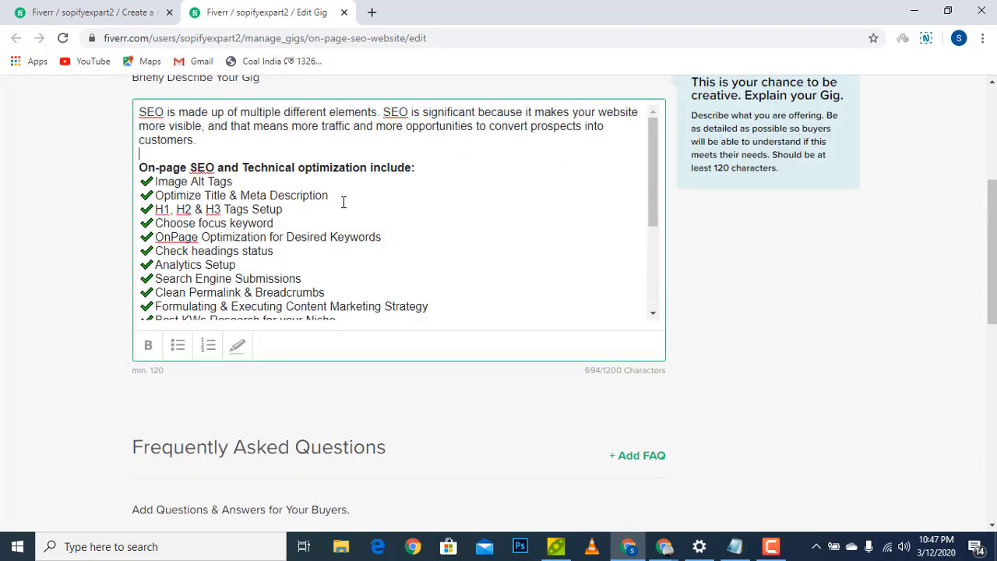
scroll(344, 203, "up", 2)
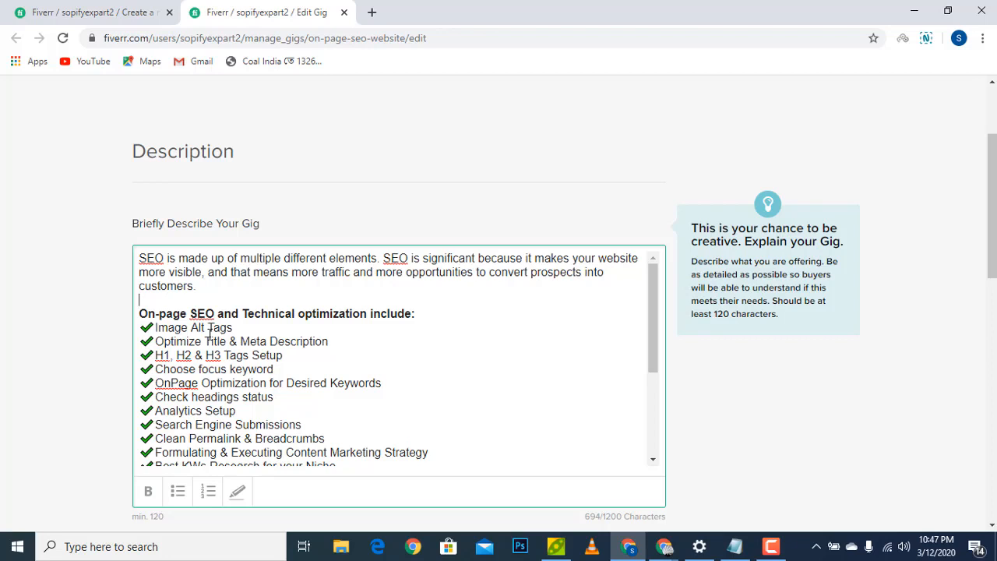
scroll(209, 333, "down", 2)
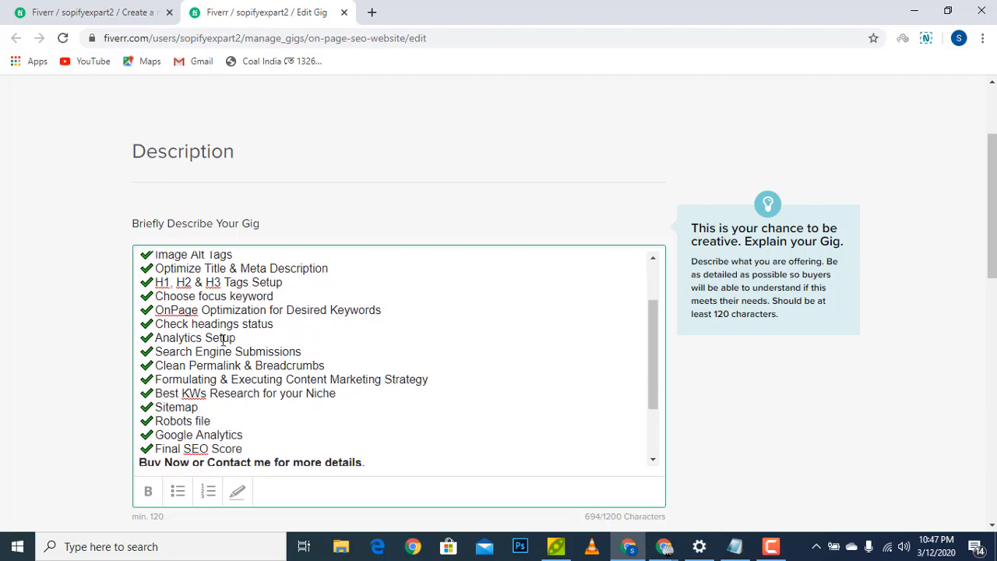
scroll(204, 335, "up", 2)
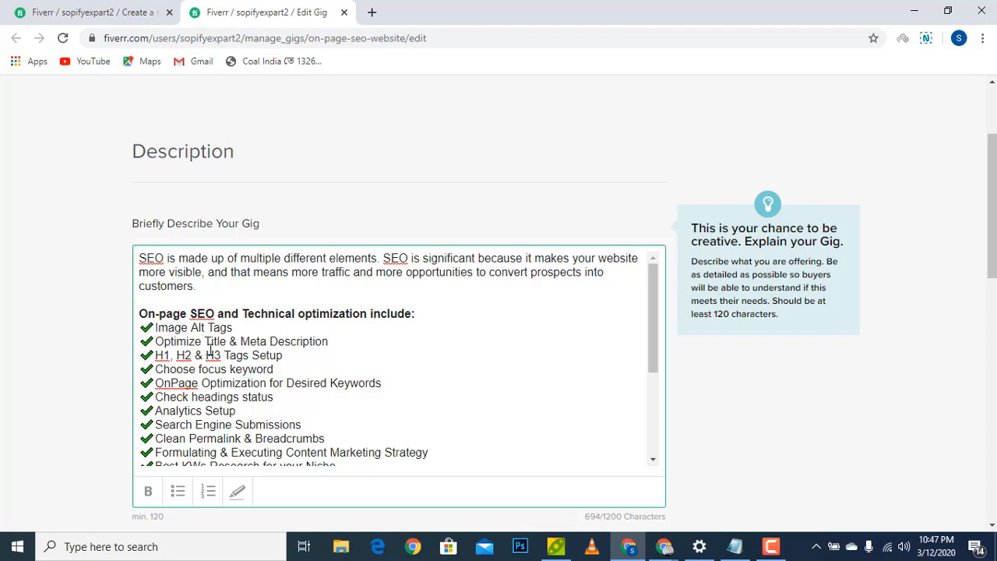
scroll(218, 350, "down", 1)
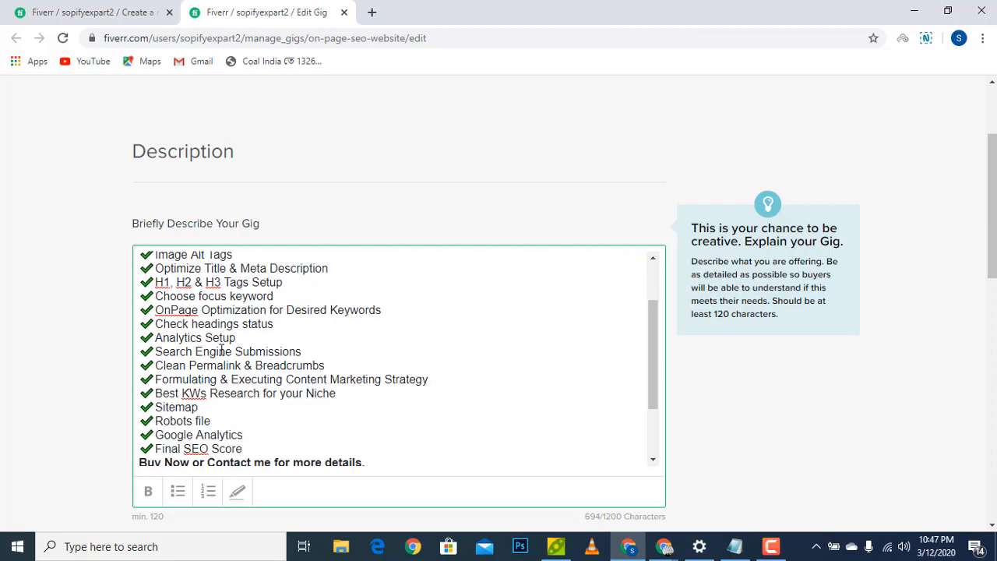
scroll(222, 350, "down", 2)
scroll(234, 350, "down", 3)
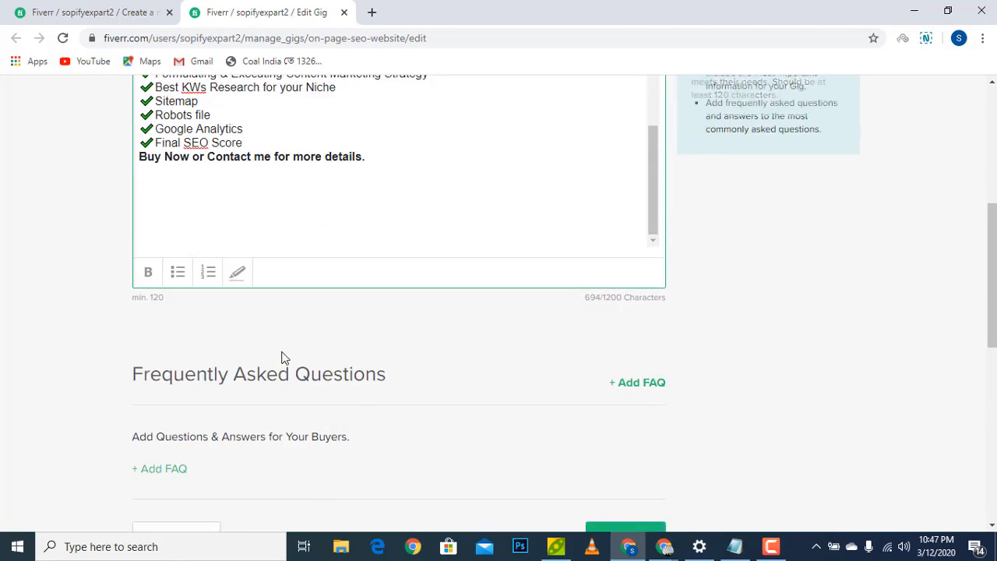
scroll(306, 355, "down", 3)
left_click(623, 318)
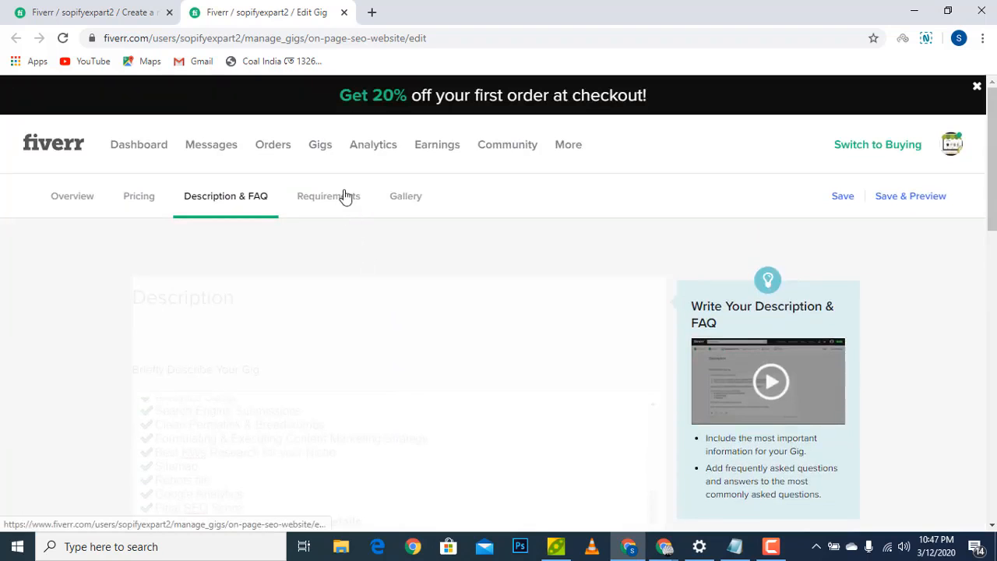
Open the buyer requirement for editing on the Requirements page and save the gig
left_click(346, 196)
scroll(350, 267, "down", 3)
mouse_move(258, 213)
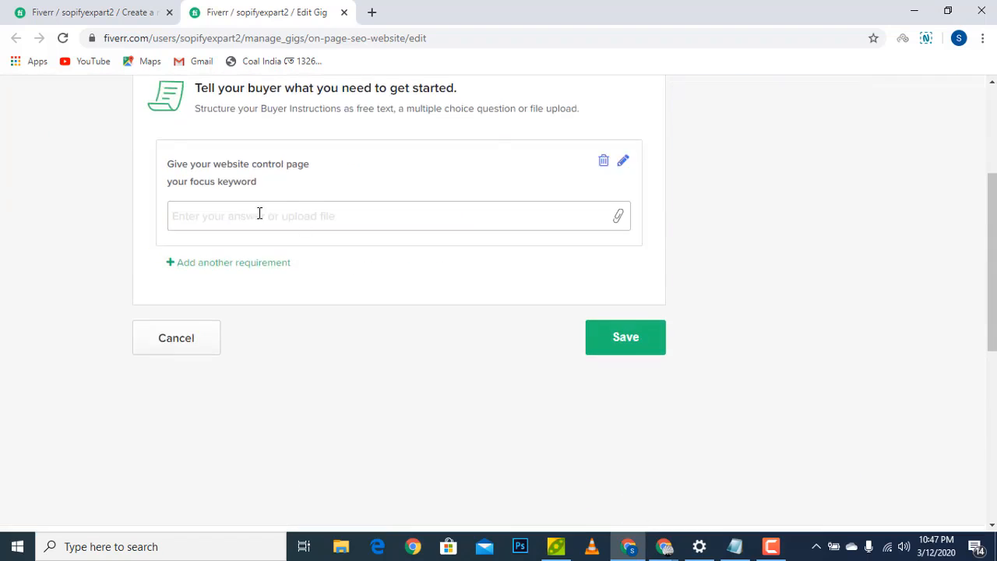
left_click(624, 162)
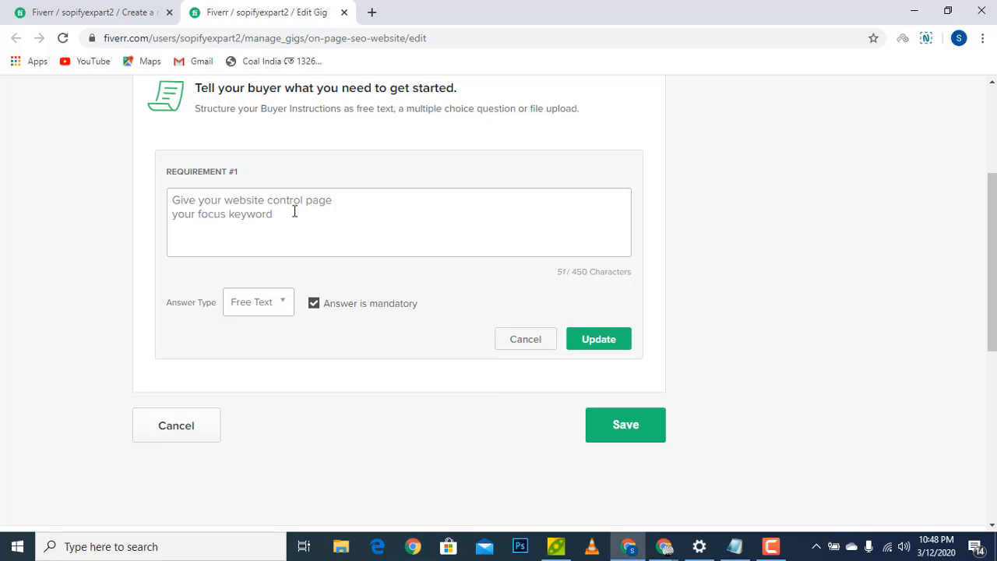
left_click(633, 424)
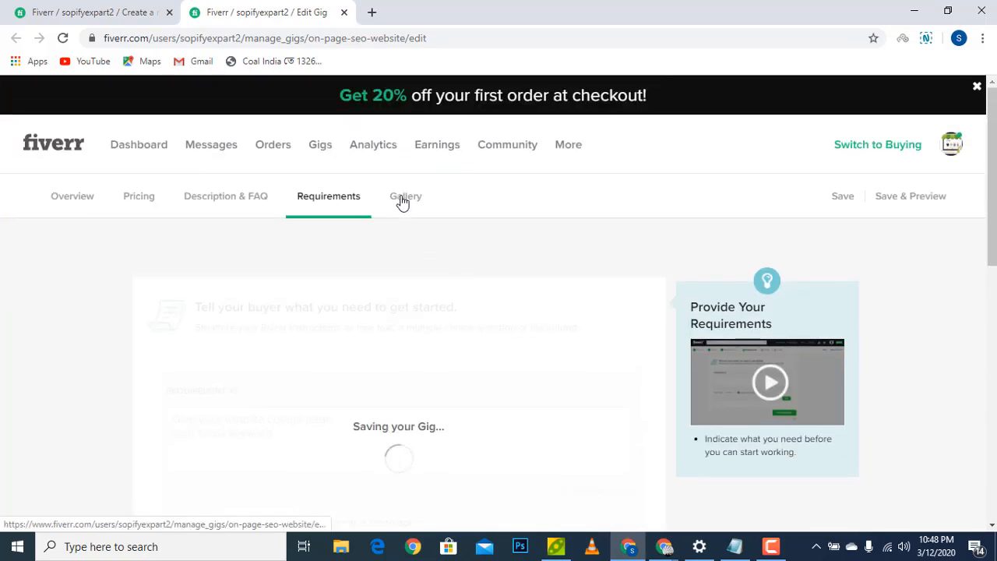
Review the gig video, gig photos and gig PDFs sections on the Gallery page, and save the page
scroll(499, 289, "down", 2)
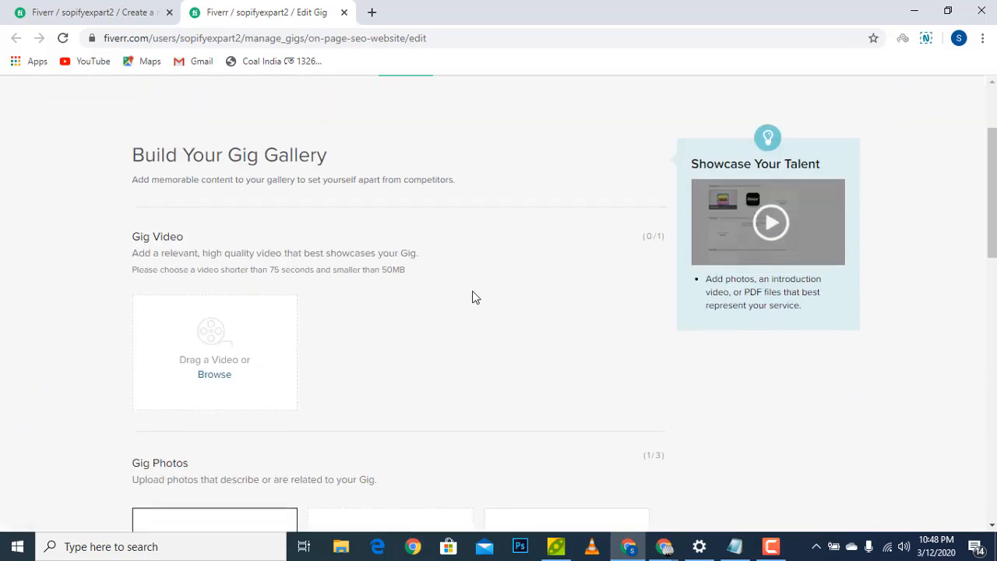
scroll(226, 354, "down", 1)
scroll(236, 352, "down", 2)
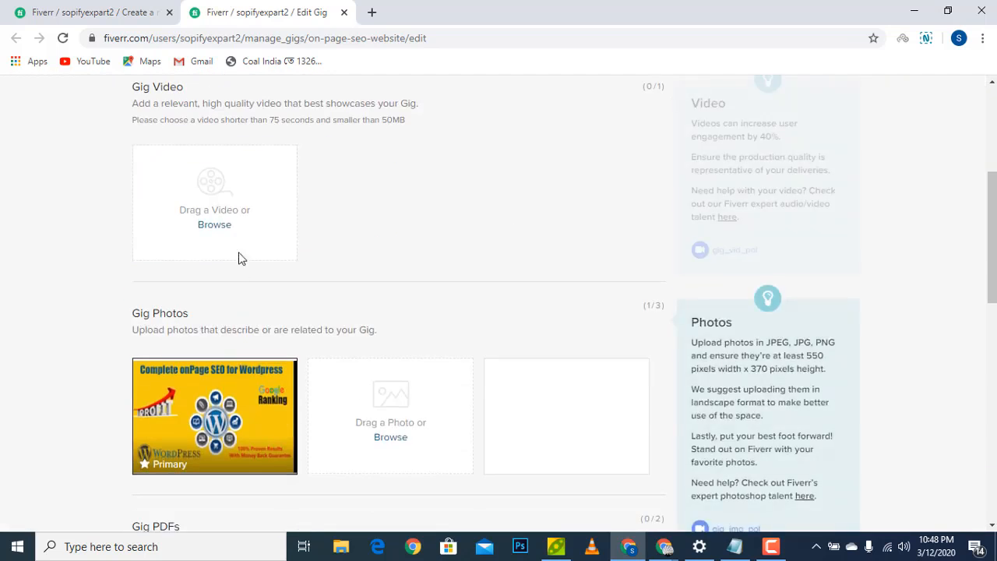
scroll(207, 224, "up", 3)
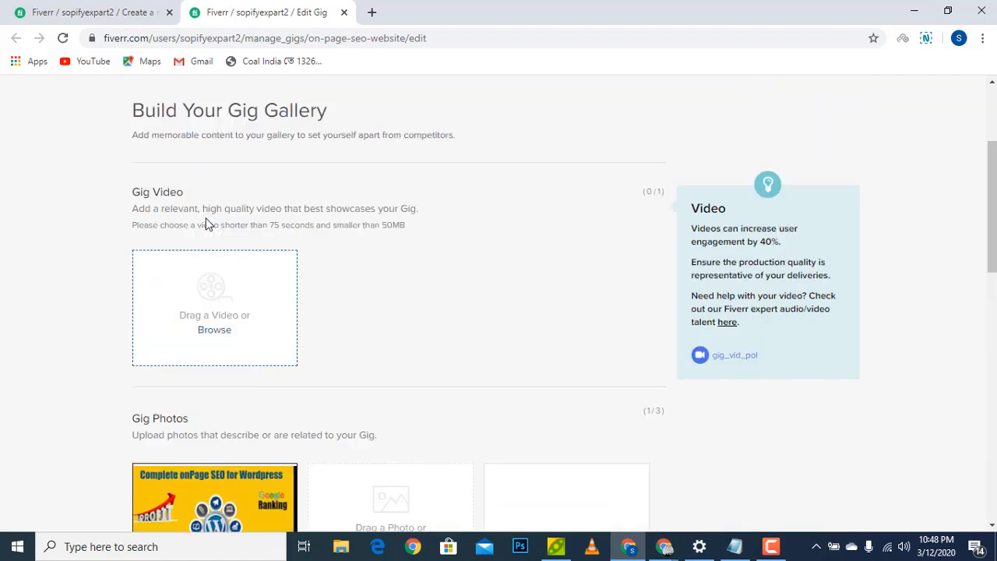
scroll(212, 225, "down", 3)
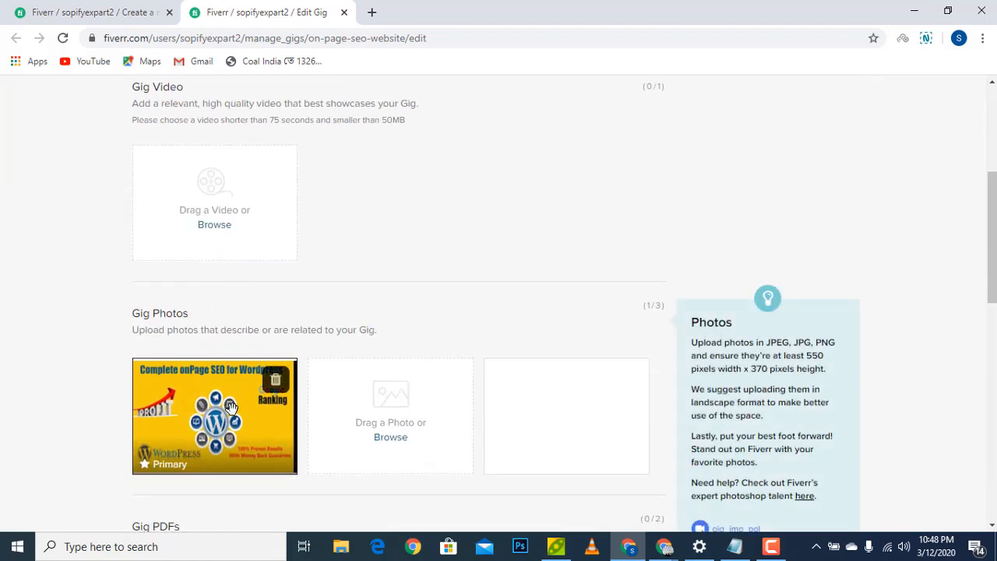
scroll(232, 406, "down", 1)
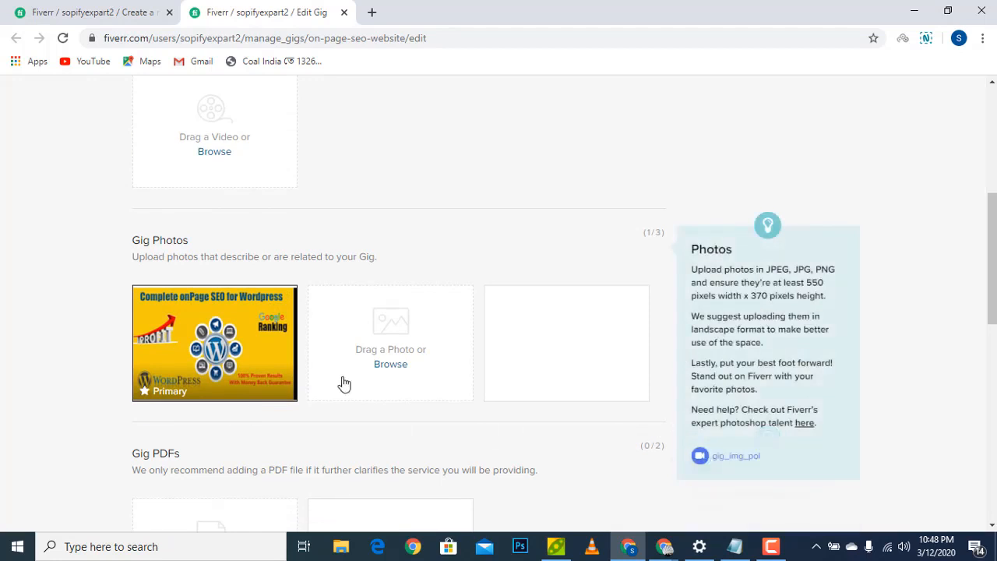
mouse_move(265, 363)
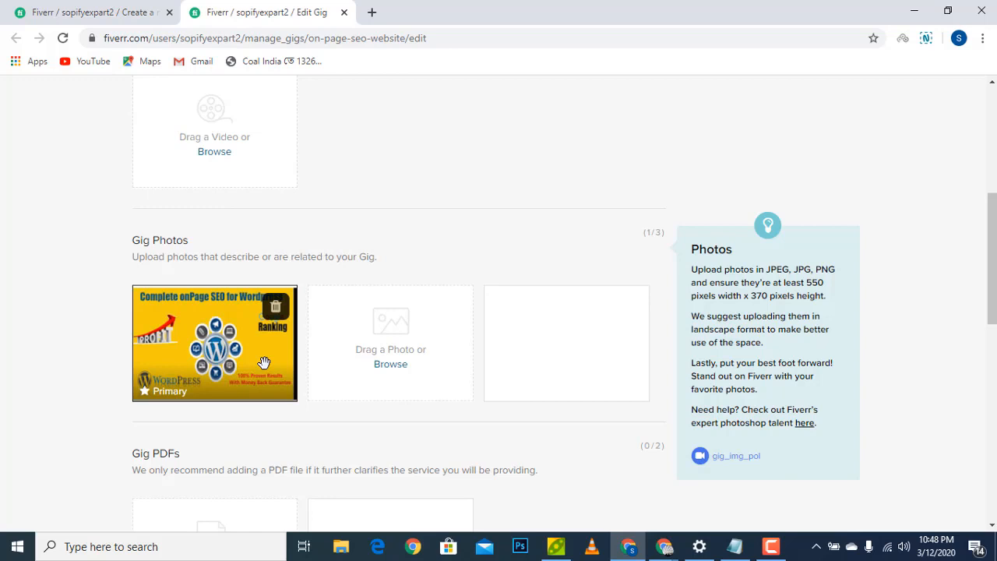
scroll(258, 335, "down", 5)
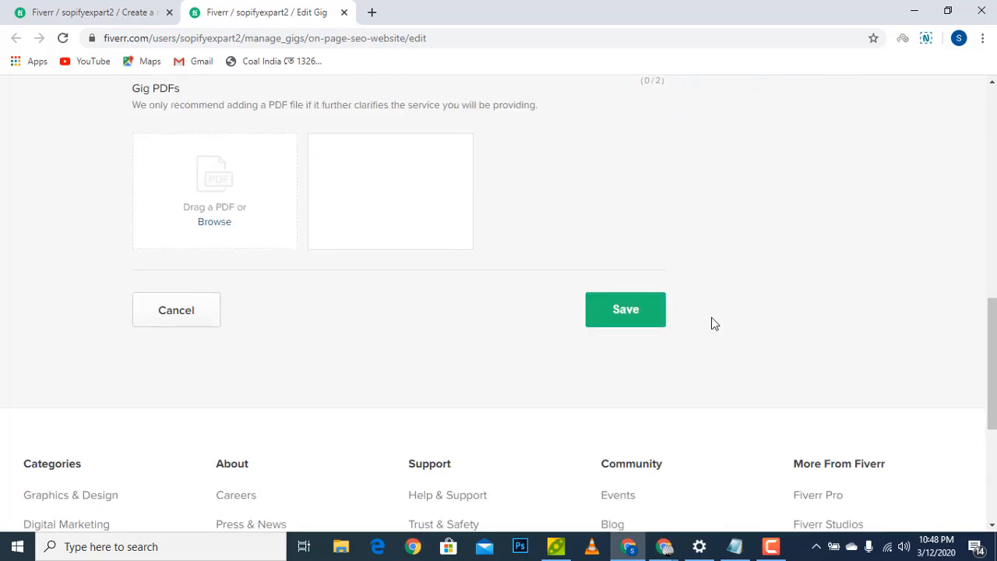
scroll(447, 305, "up", 4)
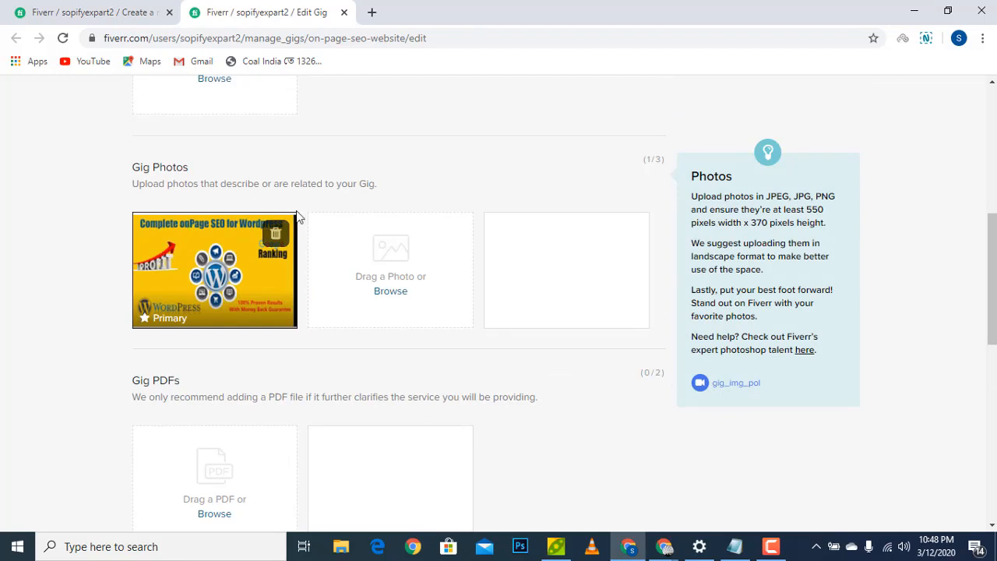
scroll(322, 330, "down", 3)
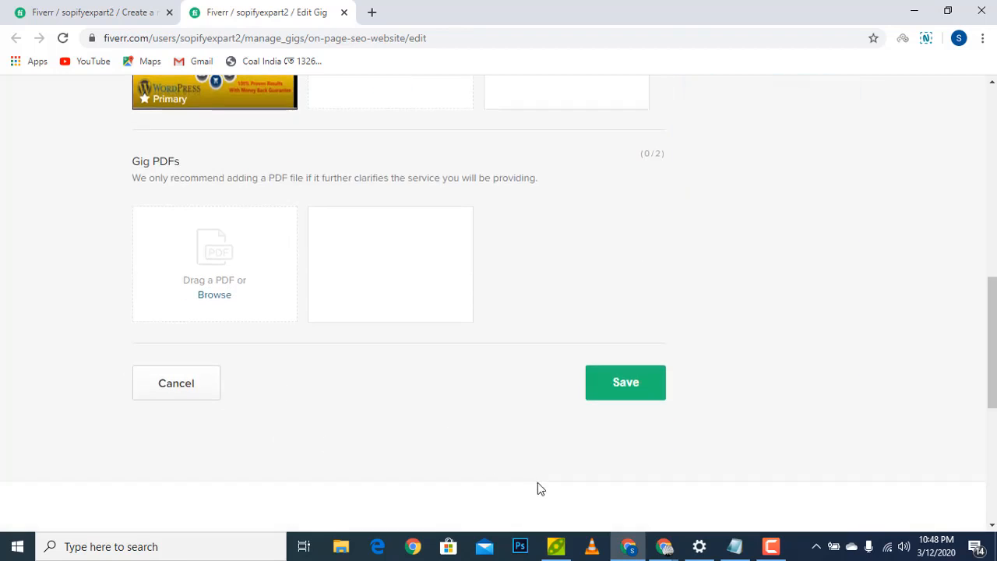
left_click(607, 399)
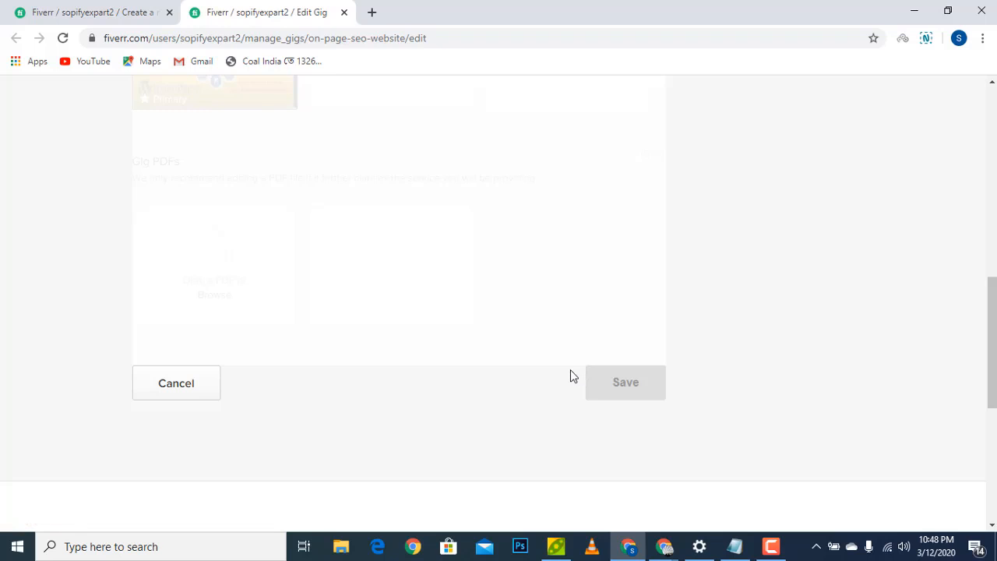
Look over the gallery's photo and PDF sections once more and save the gig again from the page header
scroll(571, 370, "up", 5)
scroll(640, 283, "down", 7)
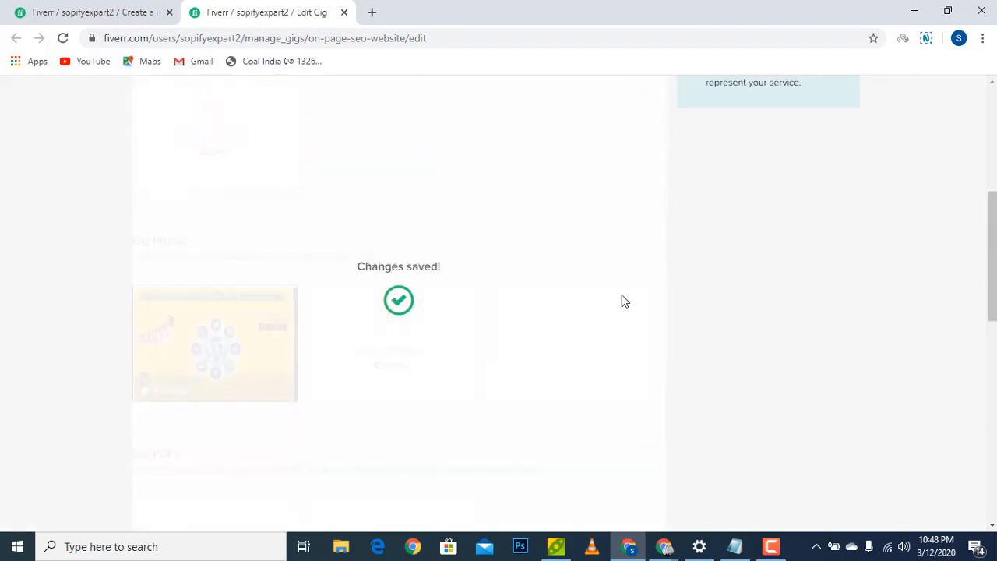
scroll(639, 300, "down", 3)
scroll(621, 281, "up", 4)
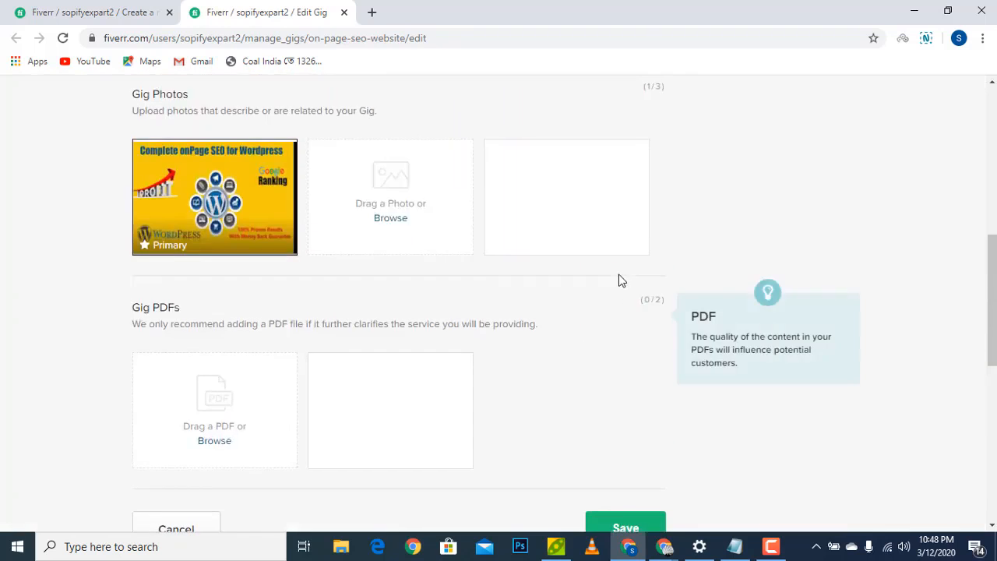
scroll(625, 319, "up", 6)
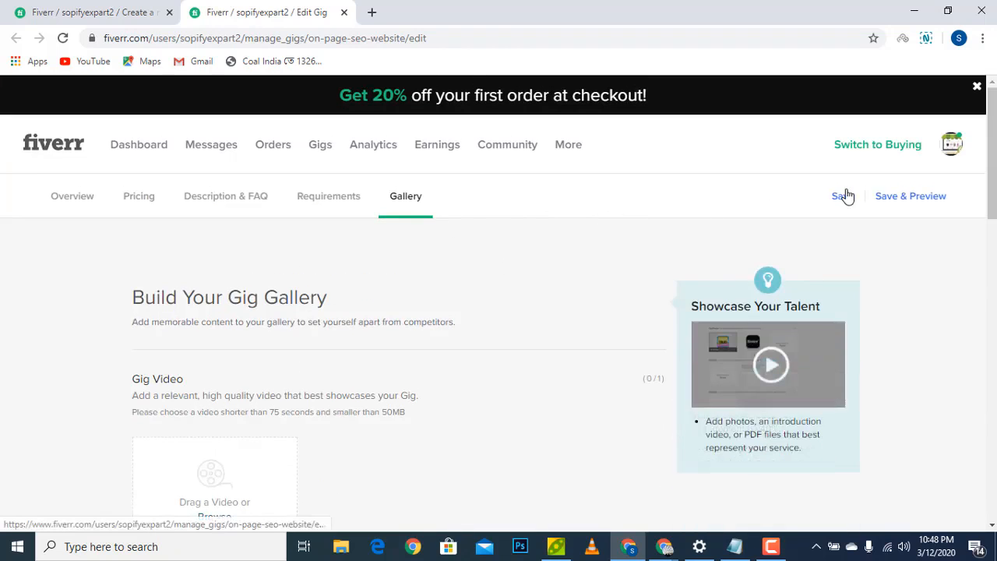
left_click(844, 197)
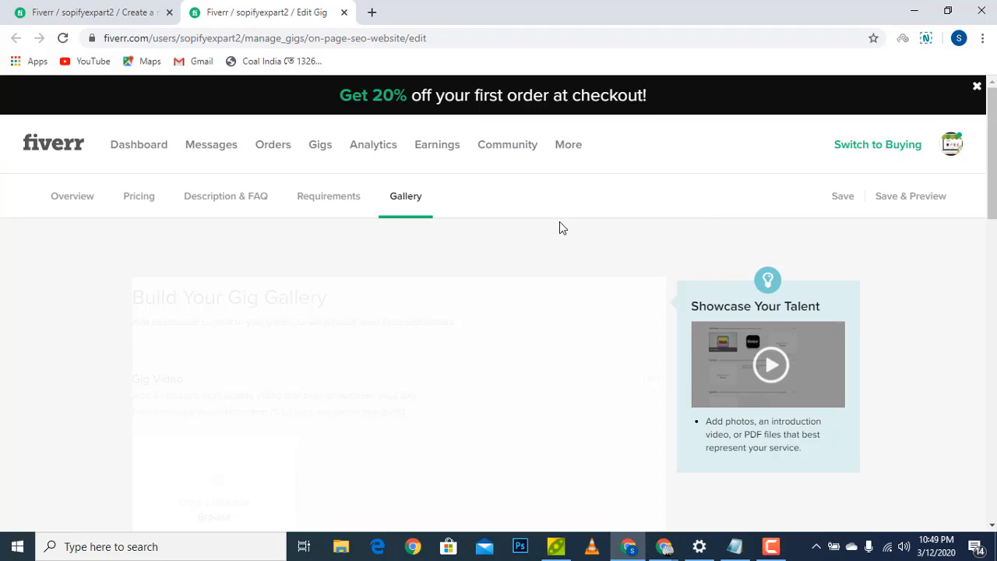